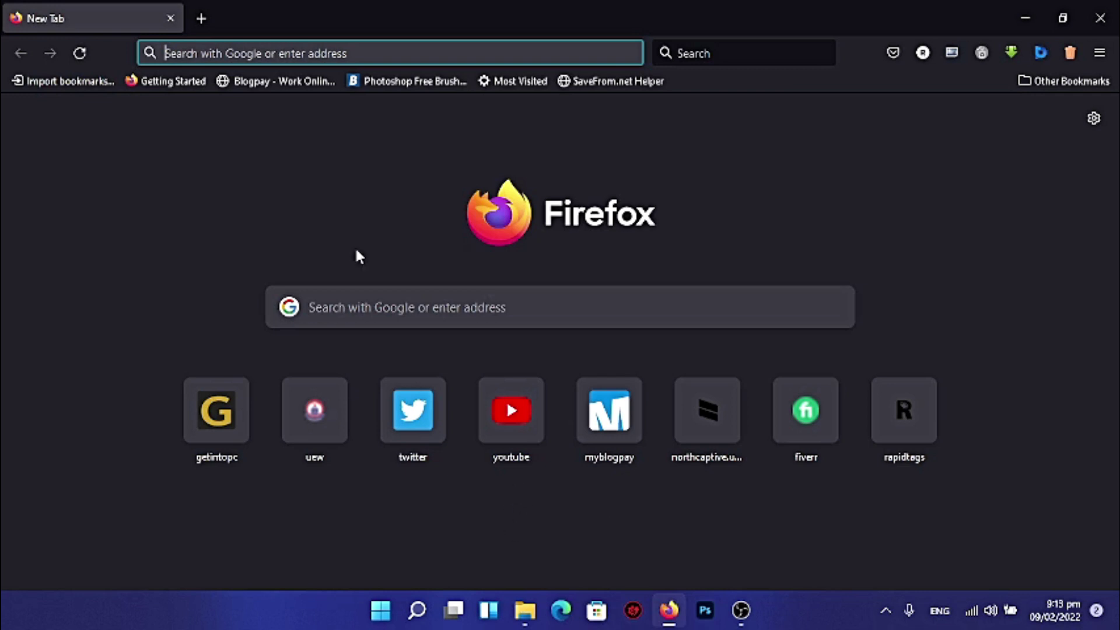
- Open the YouTube website from the New Tab page's youtube shortcut
{"action": "left_click", "coordinate": [410, 317]}
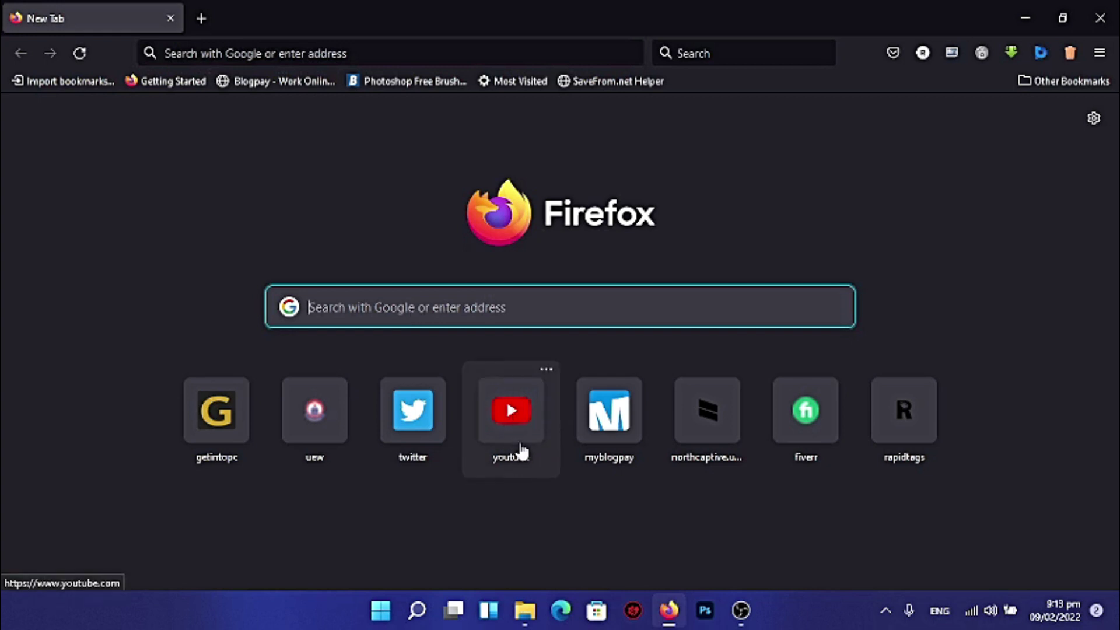
{"action": "left_click", "coordinate": [512, 409]}
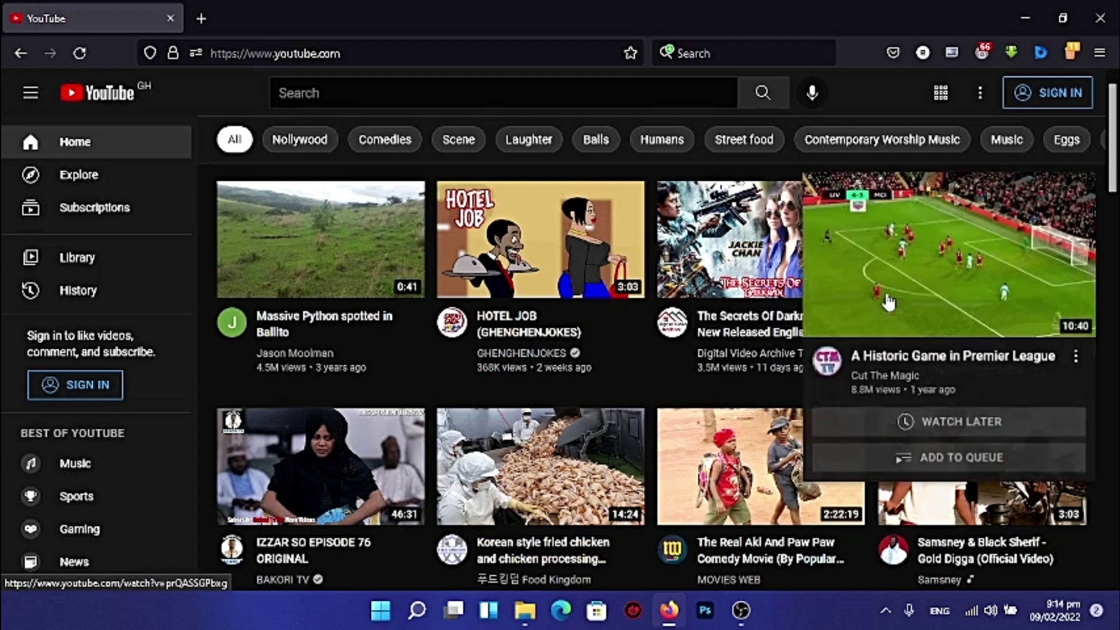
- Sign in to YouTube by choosing the Google account and entering its password
{"action": "left_click", "coordinate": [1048, 94]}
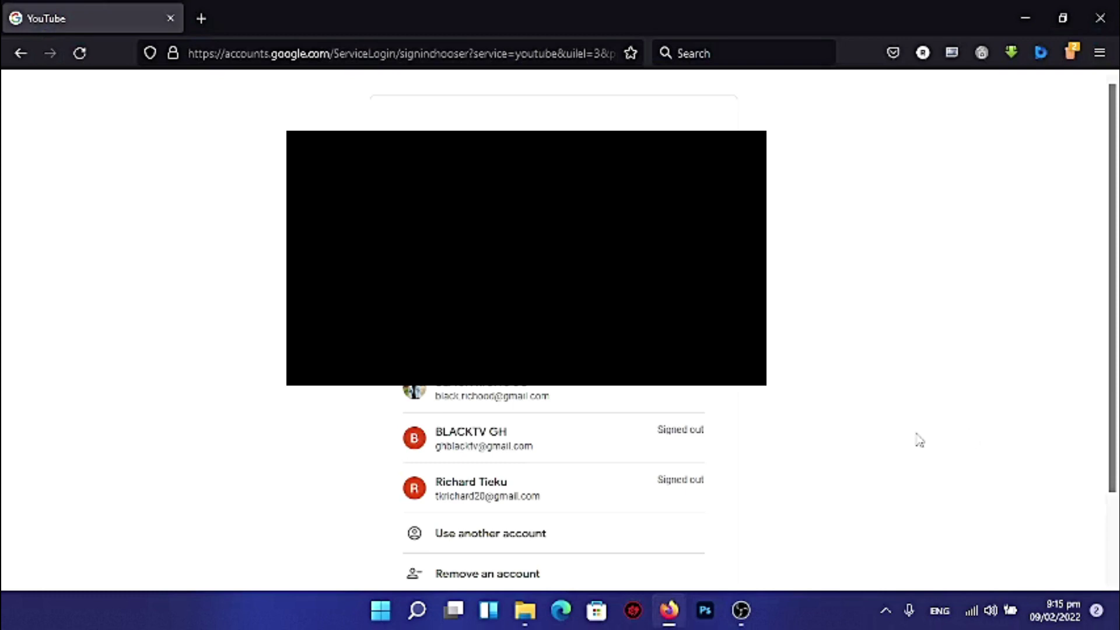
{"action": "scroll", "coordinate": [1112, 187], "scroll_direction": "down", "scroll_amount": 2}
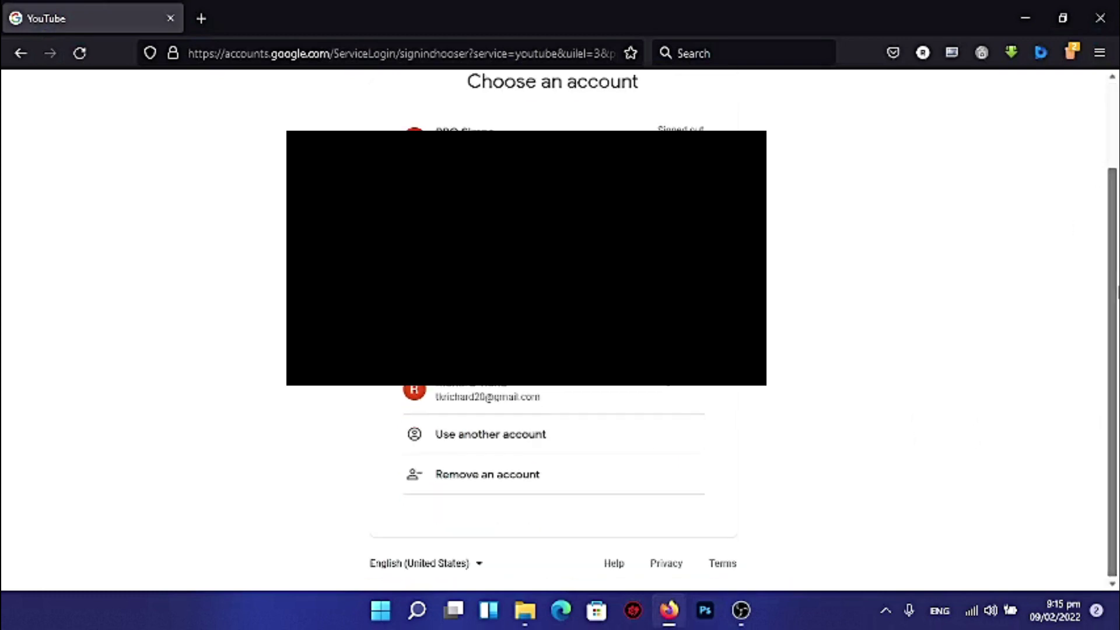
{"action": "scroll", "coordinate": [553, 350], "scroll_direction": "up", "scroll_amount": 2}
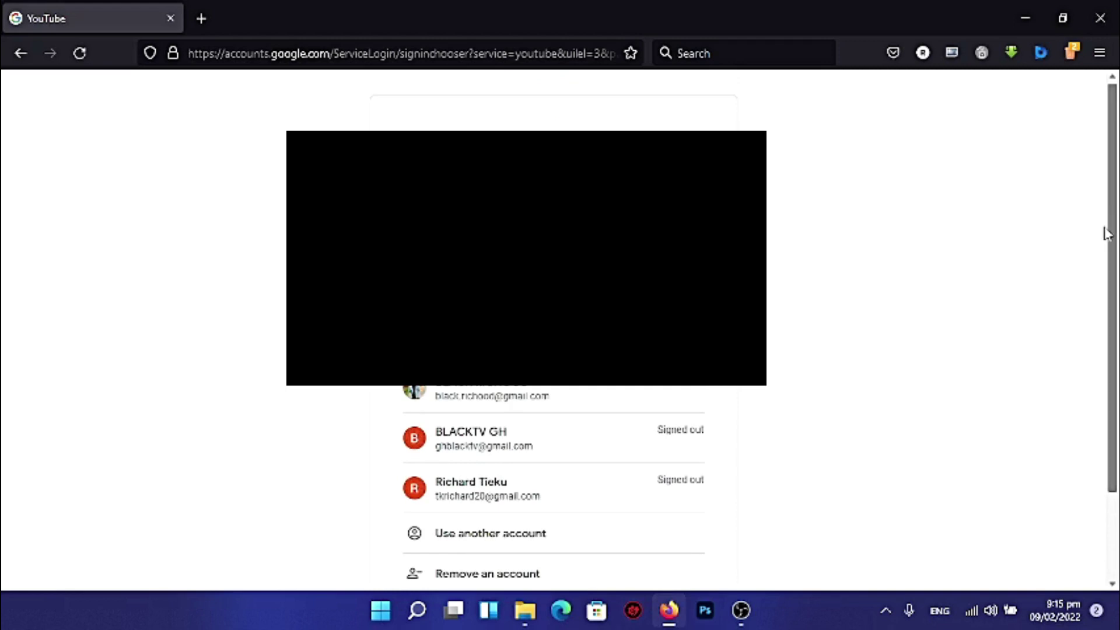
{"action": "left_click_drag", "start_coordinate": [1113, 245], "coordinate": [1116, 312]}
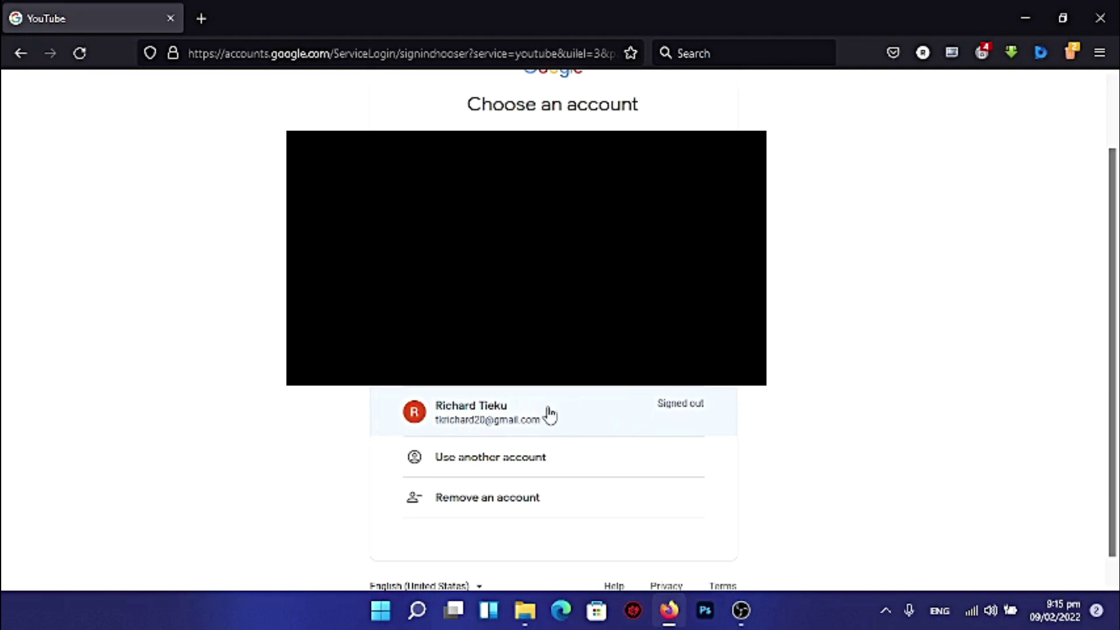
{"action": "left_click", "coordinate": [528, 418]}
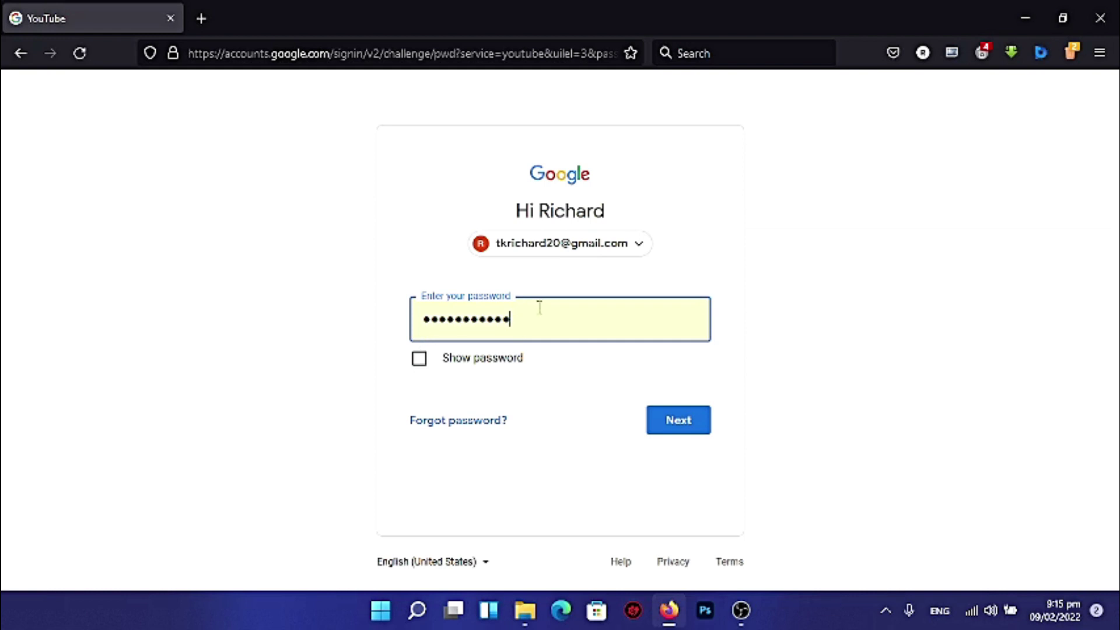
{"action": "left_click", "coordinate": [669, 421]}
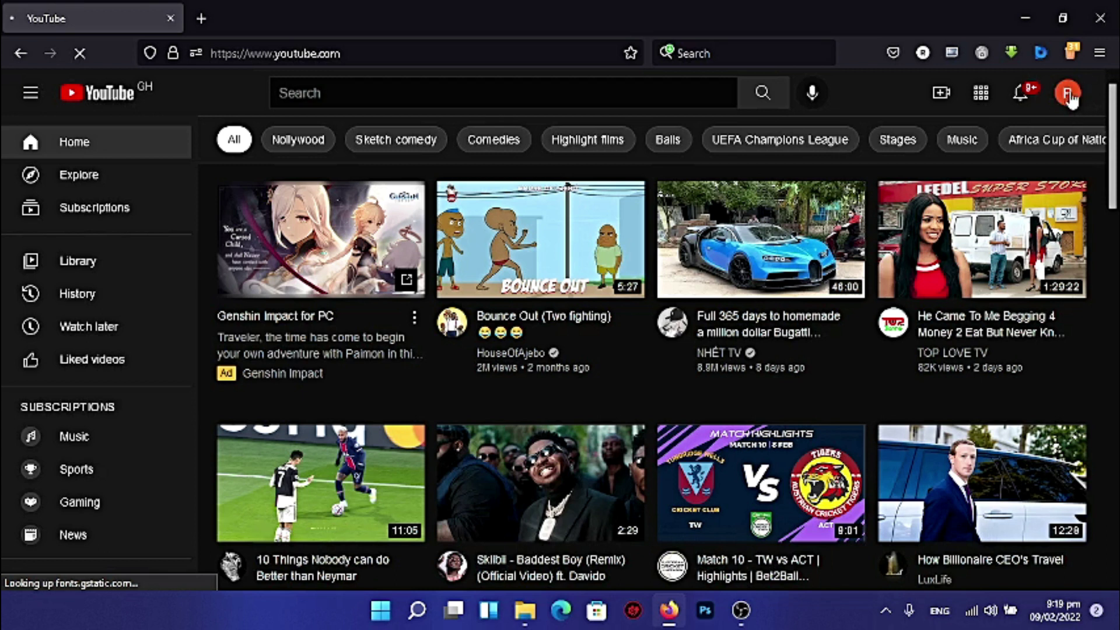
- Start creating a channel from the avatar's account menu
{"action": "mouse_move", "coordinate": [1041, 220]}
{"action": "left_click", "coordinate": [1069, 98]}
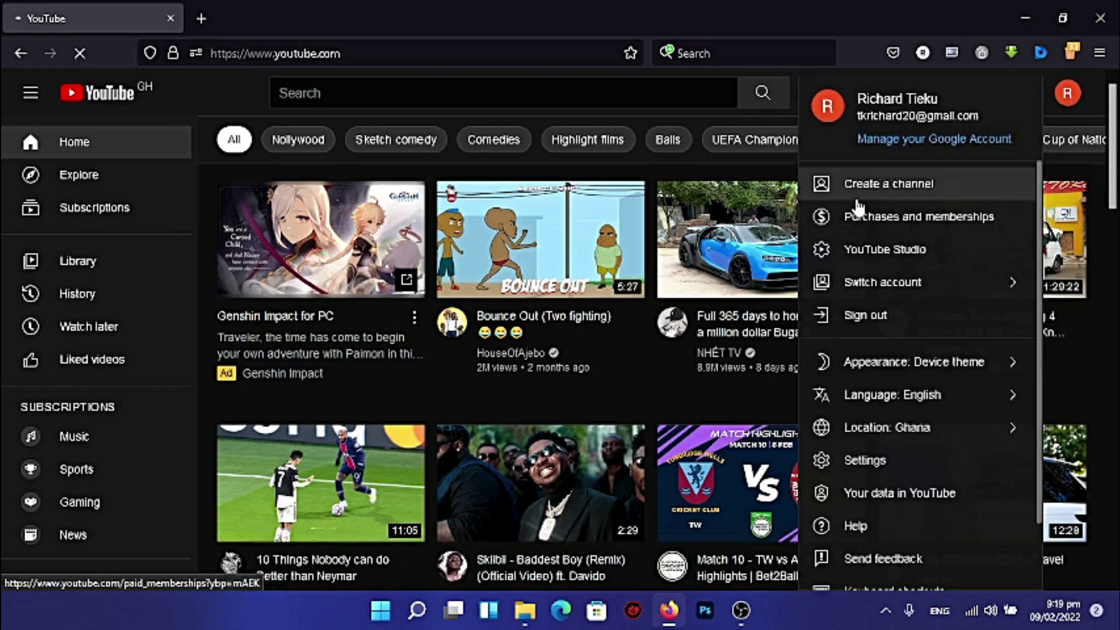
{"action": "left_click", "coordinate": [898, 187]}
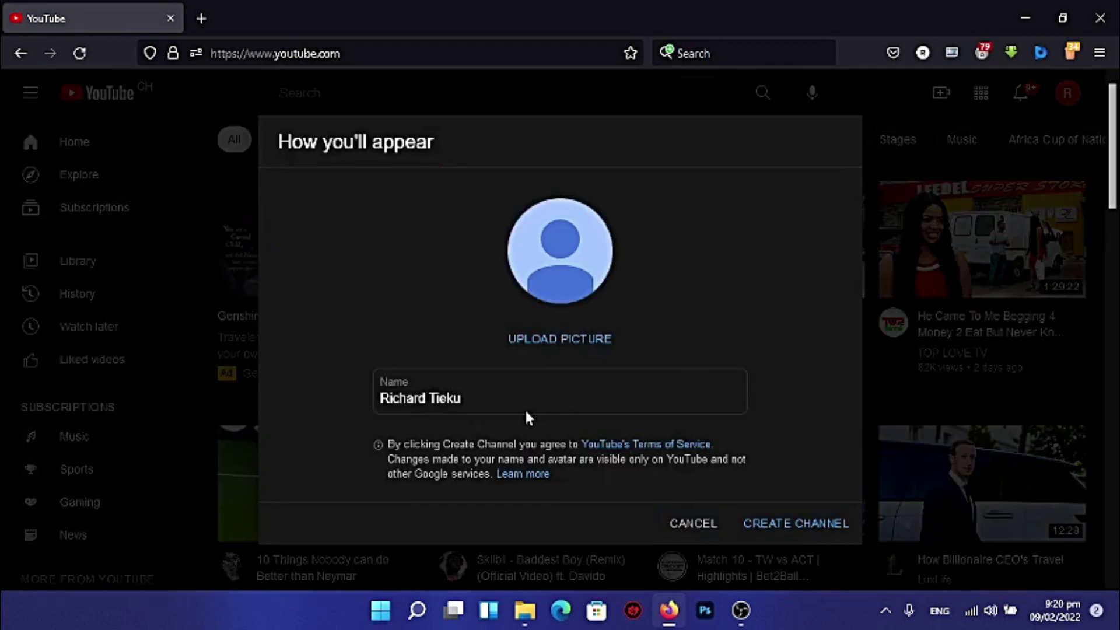
- Replace the prefilled channel name with 'BIT AND BITE' and create the channel
{"action": "left_click_drag", "start_coordinate": [525, 402], "coordinate": [290, 400]}
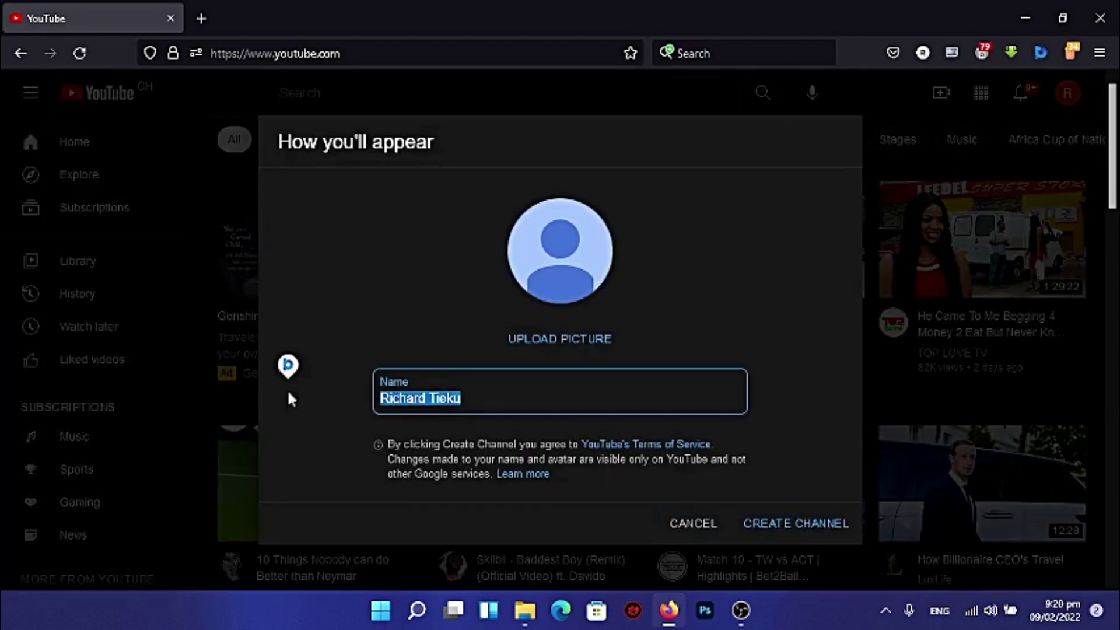
{"action": "type", "text": "bl"}
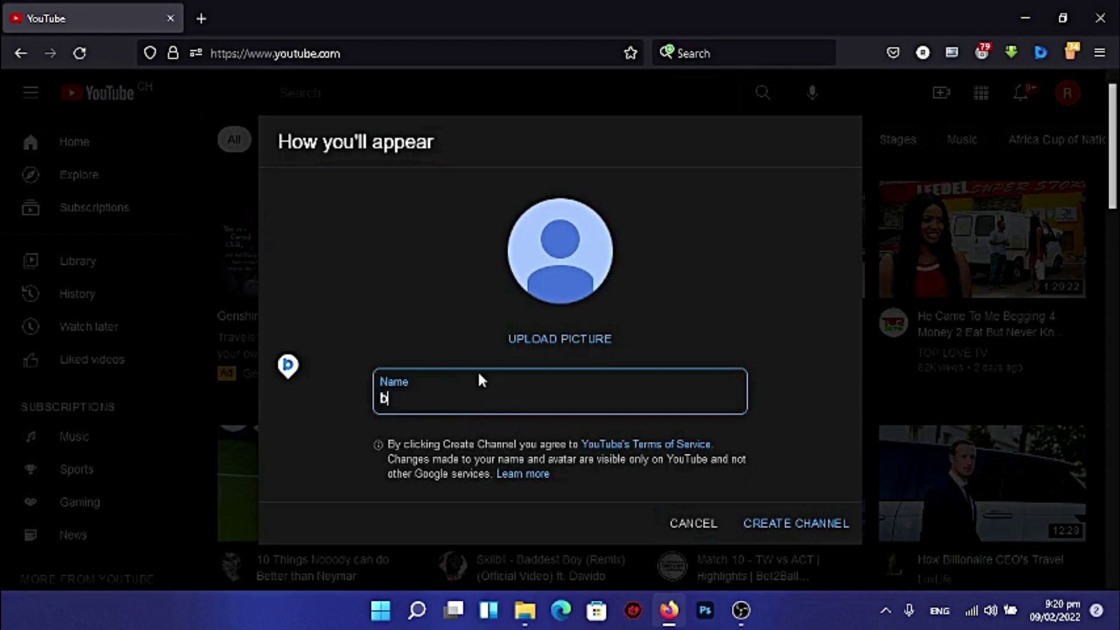
{"action": "key", "text": "BackSpace"}
{"action": "key", "text": "BackSpace"}
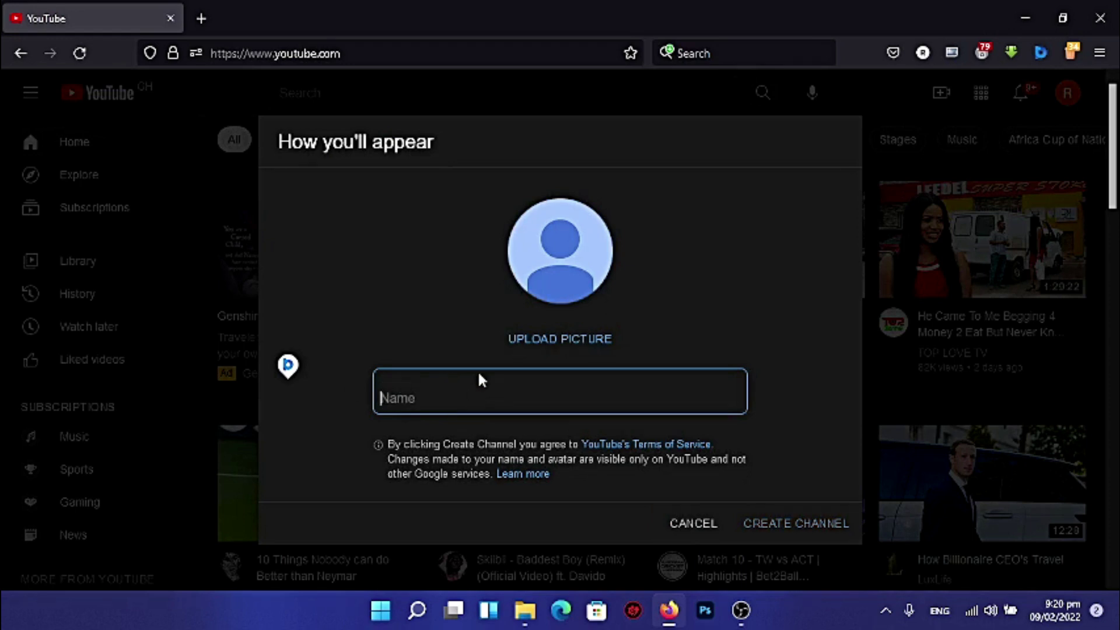
{"action": "type", "text": "BIT AND BITE"}
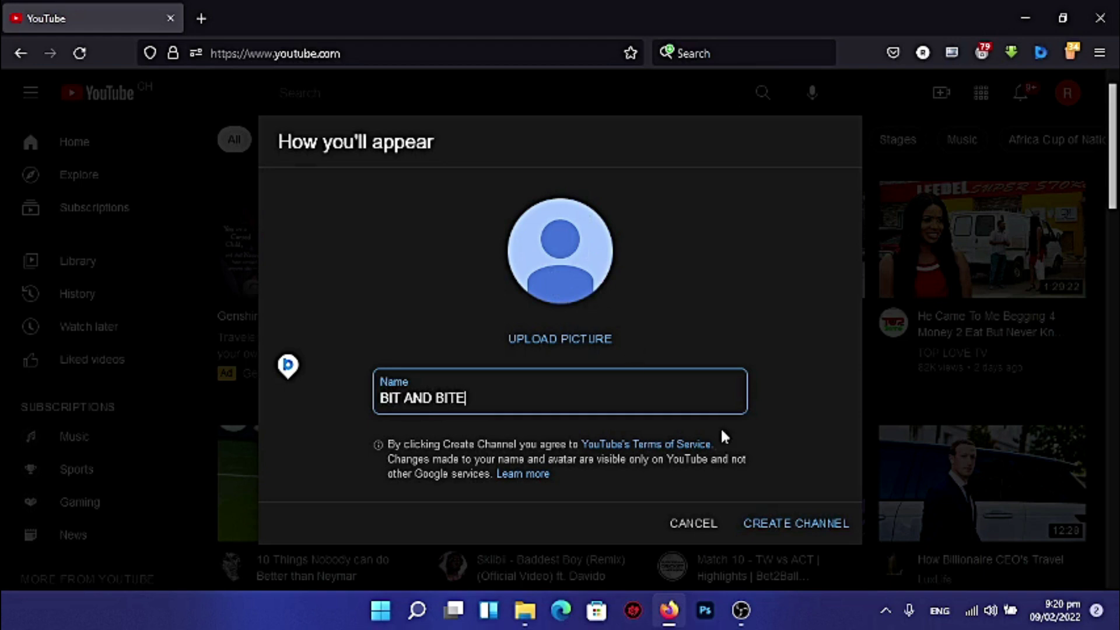
{"action": "left_click", "coordinate": [800, 519]}
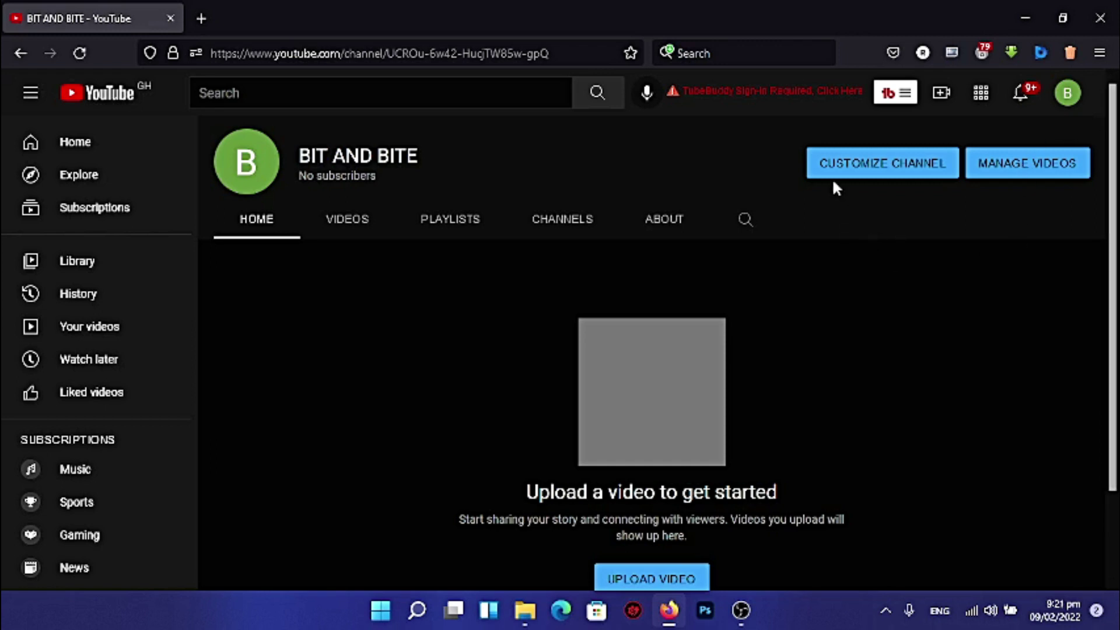
- Open channel customization, look over the Layout tab, then switch to Branding
{"action": "left_click", "coordinate": [876, 168]}
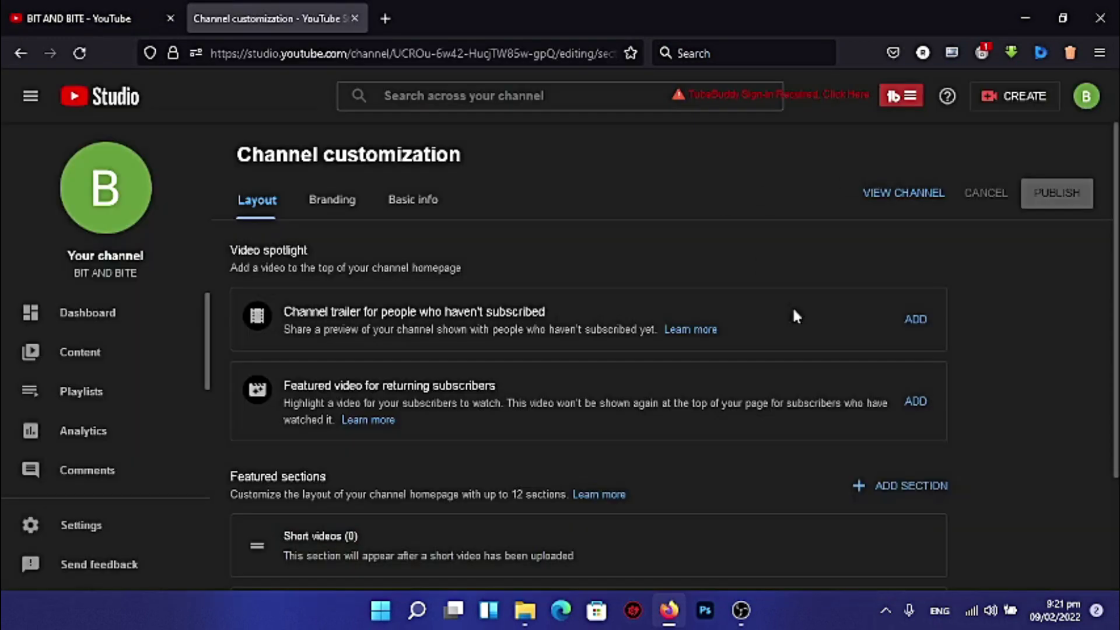
{"action": "scroll", "coordinate": [1071, 338], "scroll_direction": "down", "scroll_amount": 2}
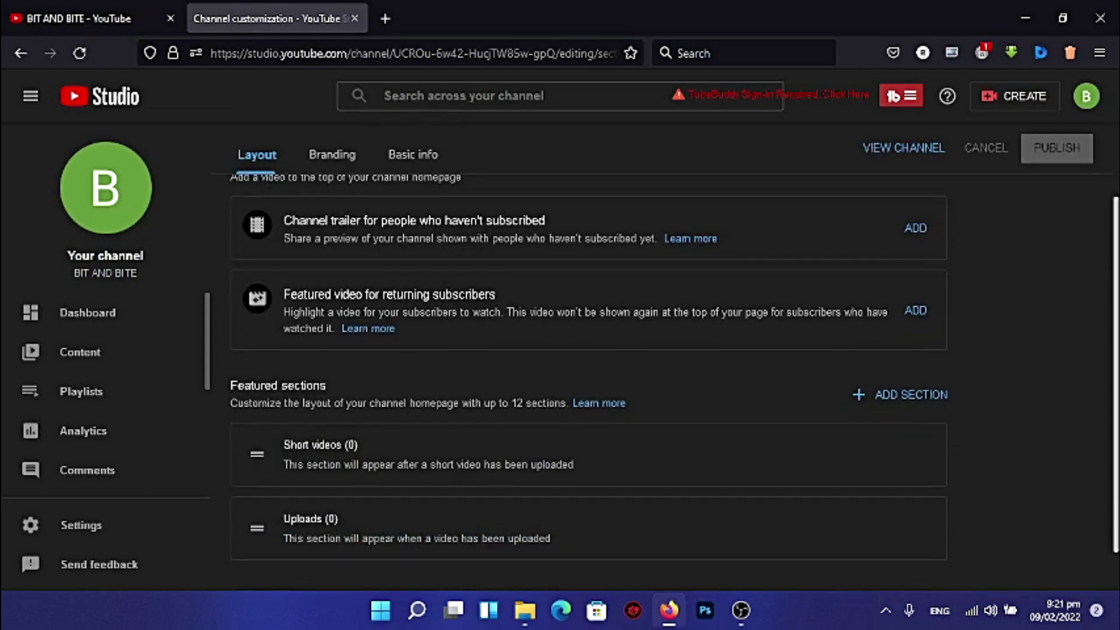
{"action": "scroll", "coordinate": [1071, 338], "scroll_direction": "up", "scroll_amount": 2}
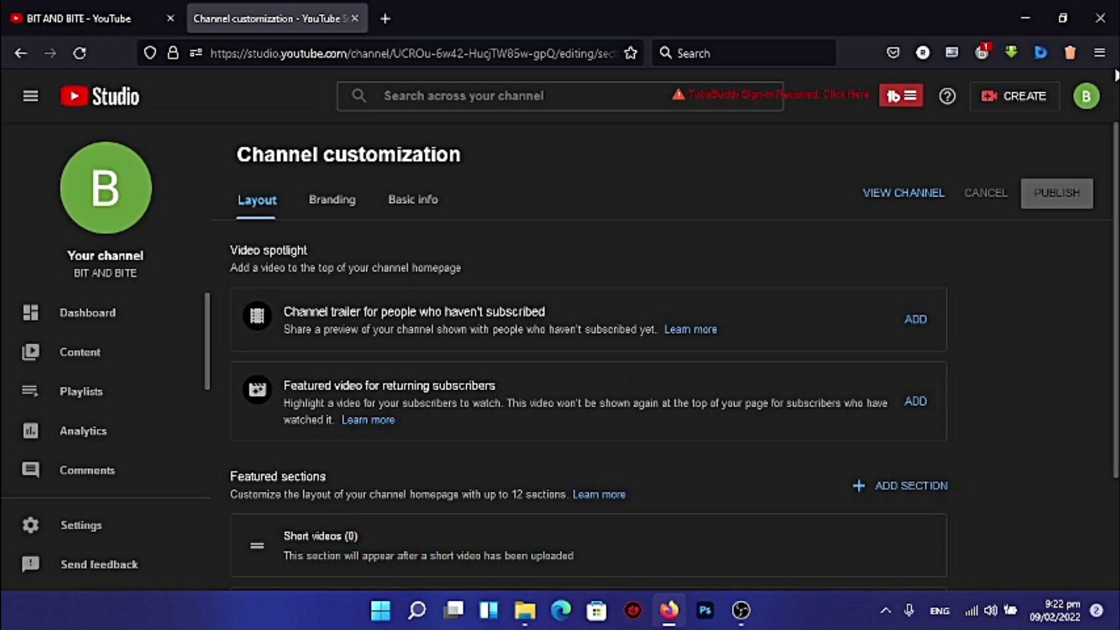
{"action": "scroll", "coordinate": [1108, 181], "scroll_direction": "down", "scroll_amount": 3}
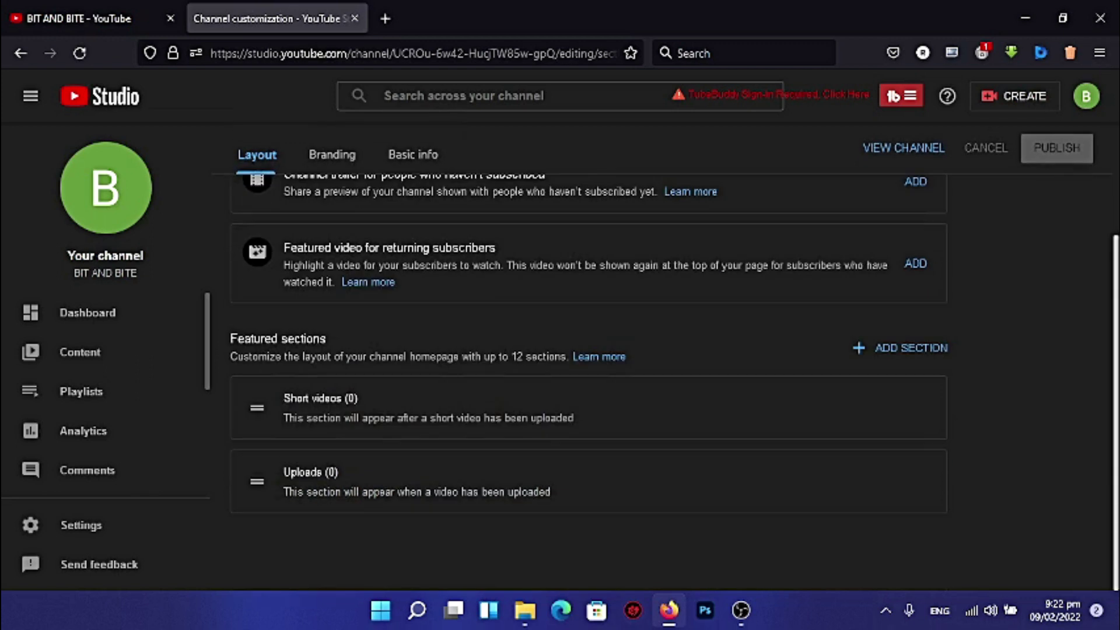
{"action": "scroll", "coordinate": [589, 350], "scroll_direction": "up", "scroll_amount": 3}
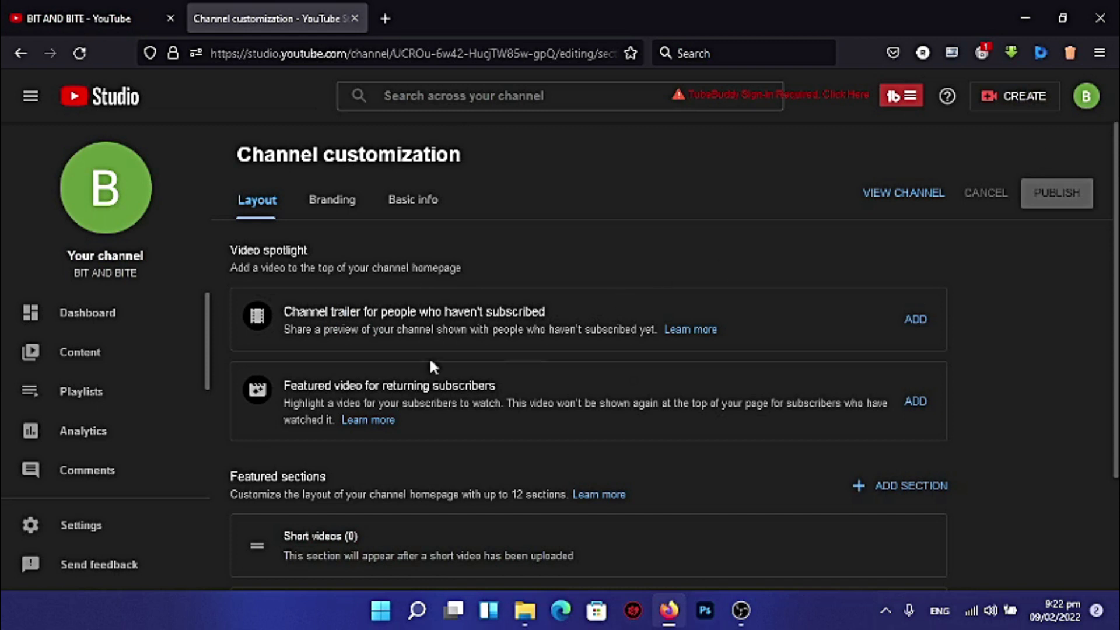
{"action": "left_click", "coordinate": [335, 201]}
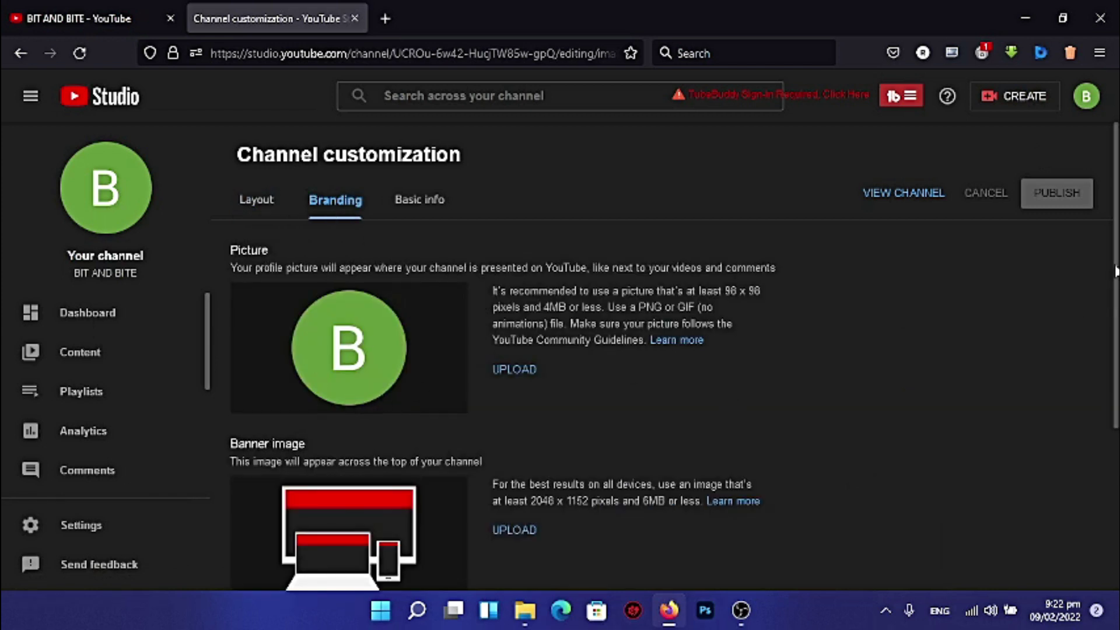
- Review the Branding picture and banner options, then switch to the Basic info tab
{"action": "scroll", "coordinate": [634, 388], "scroll_direction": "down", "scroll_amount": 3}
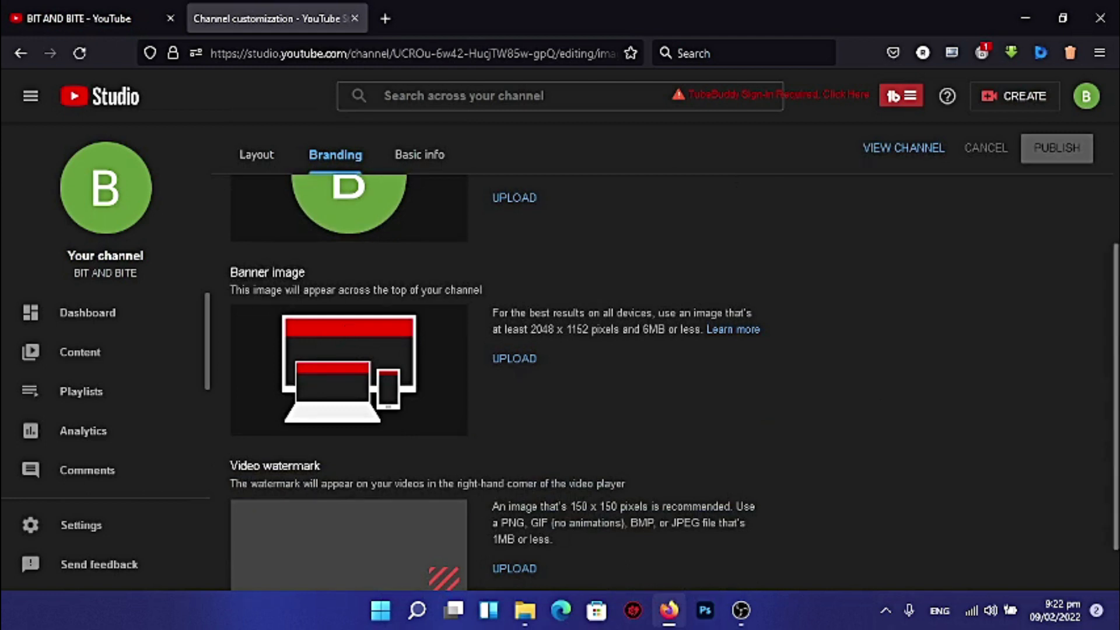
{"action": "scroll", "coordinate": [548, 555], "scroll_direction": "down", "scroll_amount": 2}
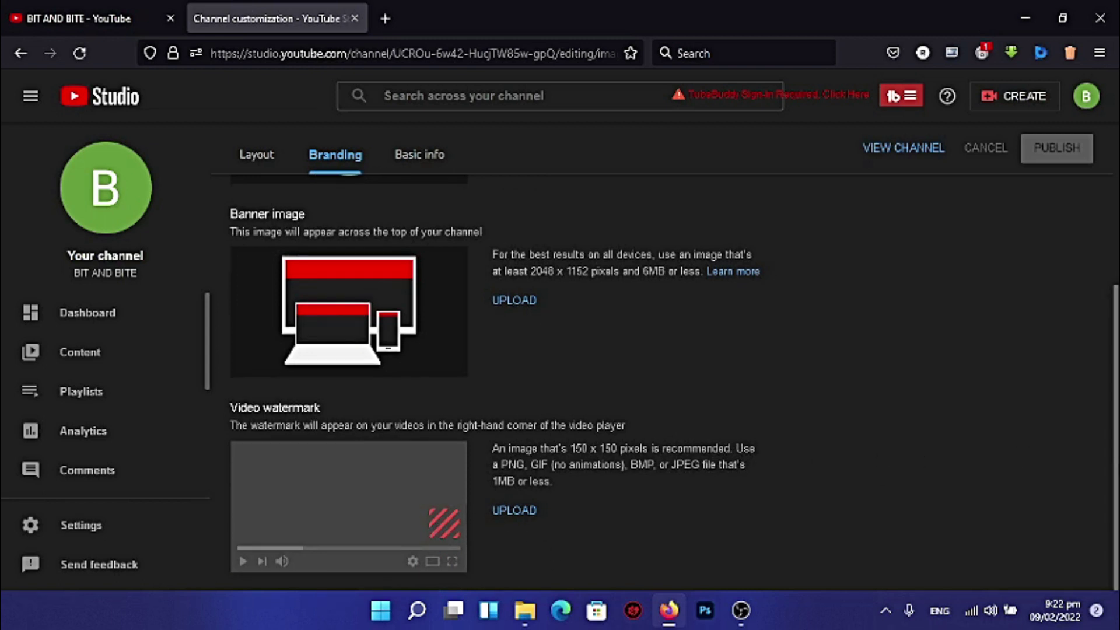
{"action": "scroll", "coordinate": [477, 516], "scroll_direction": "up", "scroll_amount": 4}
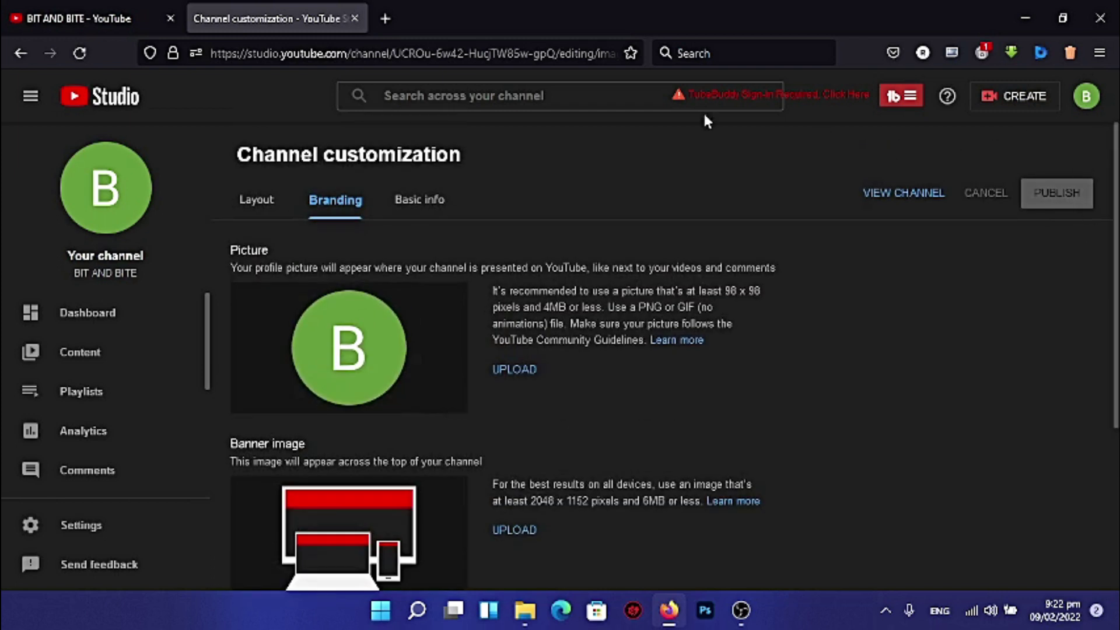
{"action": "left_click", "coordinate": [417, 209]}
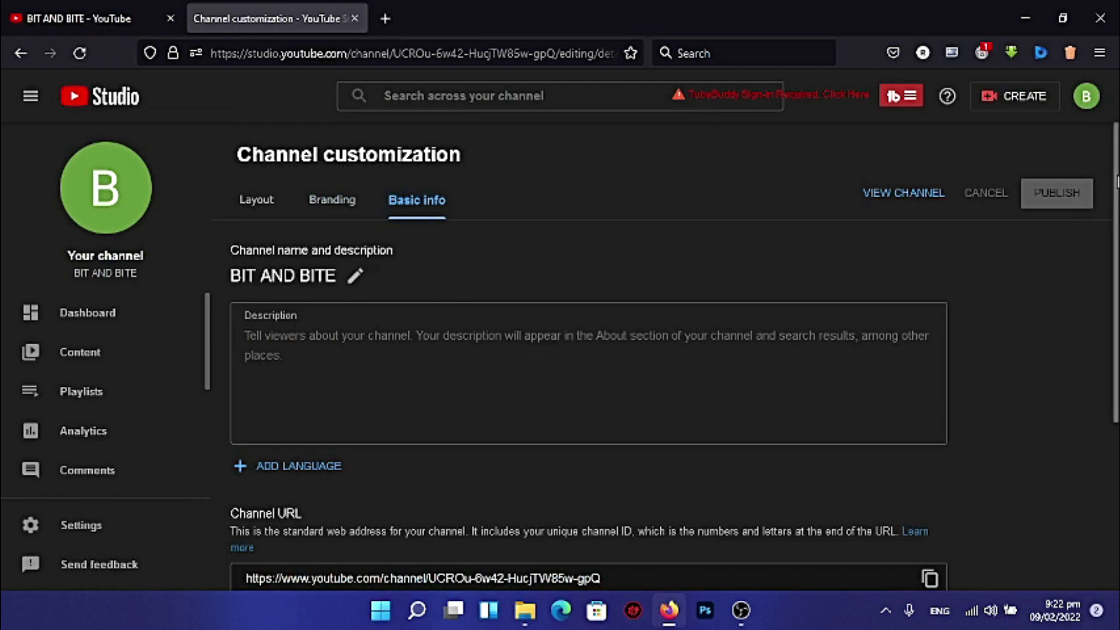
- Copy the BIT AND BITE channel URL, then open Studio Settings on General
{"action": "scroll", "coordinate": [1031, 384], "scroll_direction": "down", "scroll_amount": 4}
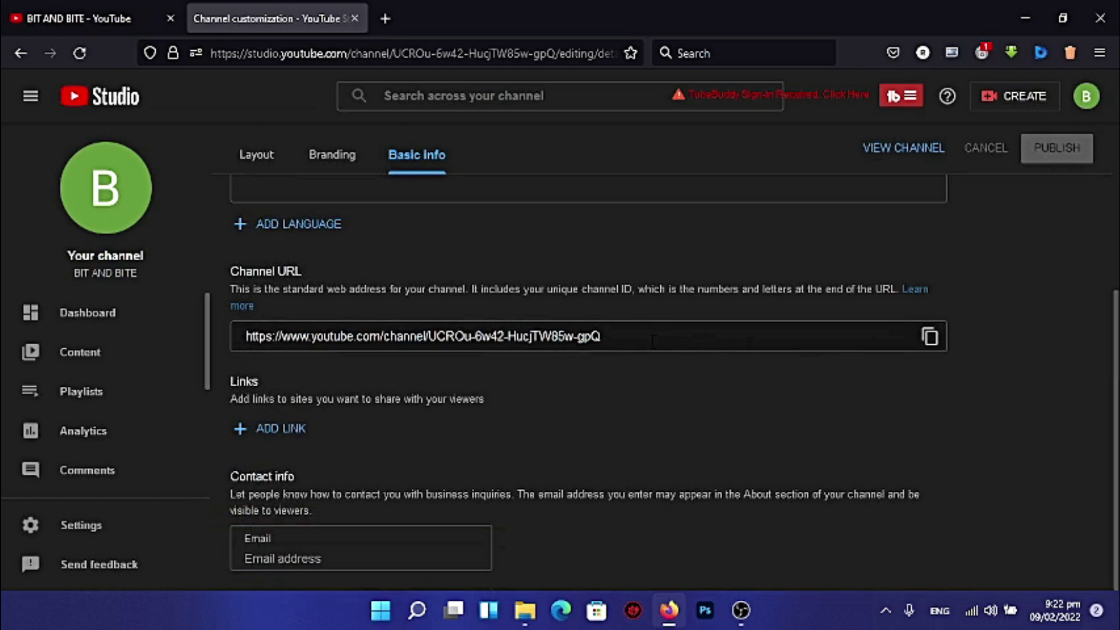
{"action": "left_click", "coordinate": [929, 336]}
{"action": "scroll", "coordinate": [819, 413], "scroll_direction": "up", "scroll_amount": 4}
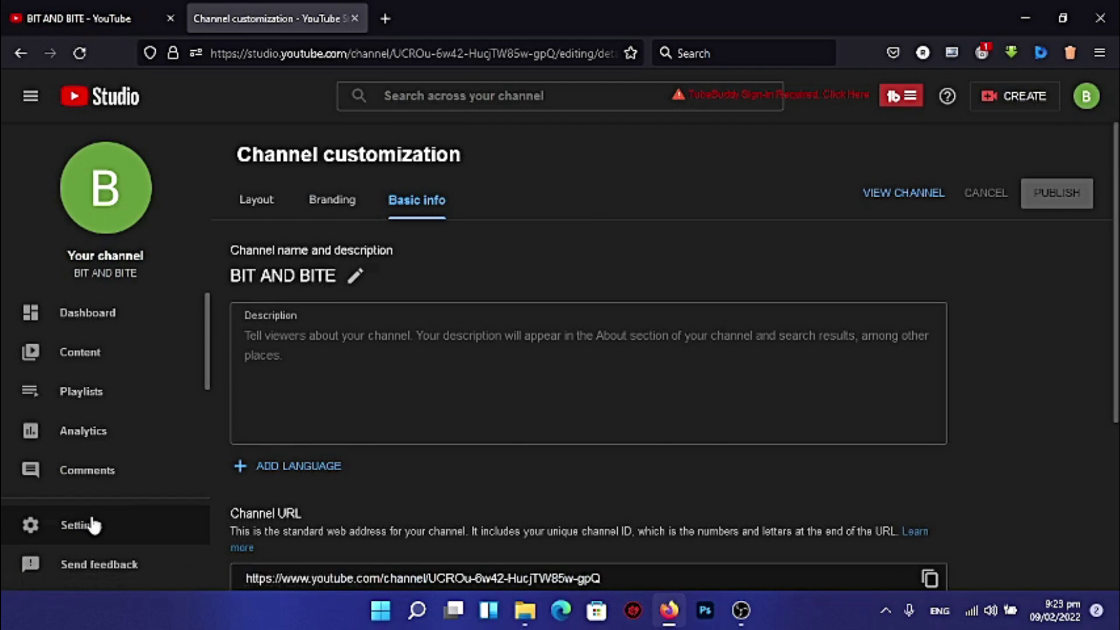
{"action": "left_click", "coordinate": [102, 525]}
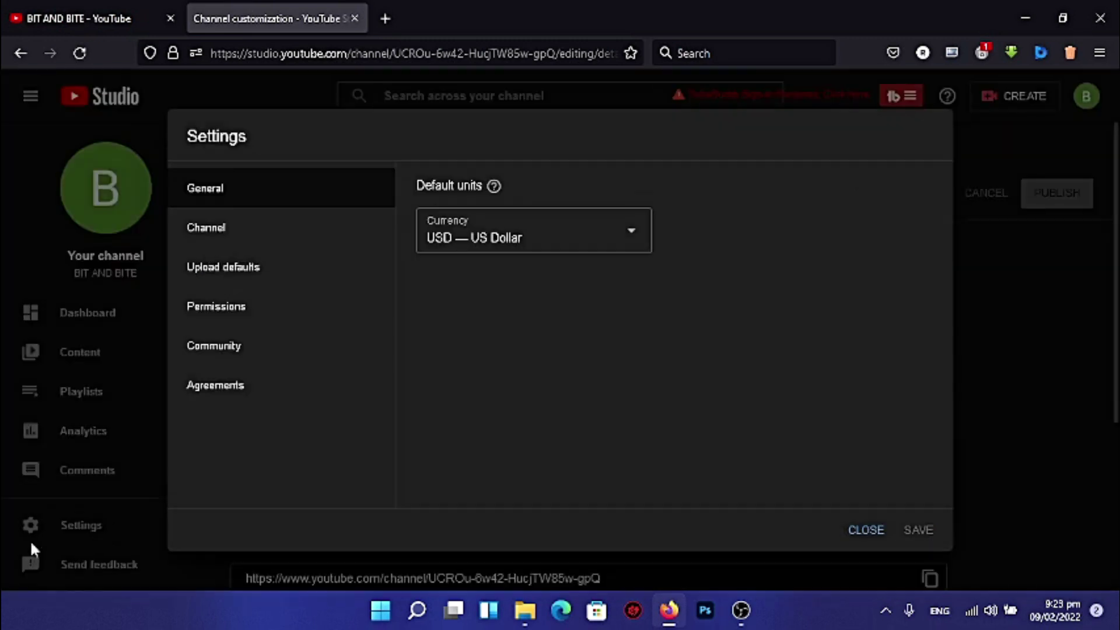
- In Channel advanced settings, mark the channel not made for kids, keeping subscriber count shown
{"action": "left_click", "coordinate": [221, 234]}
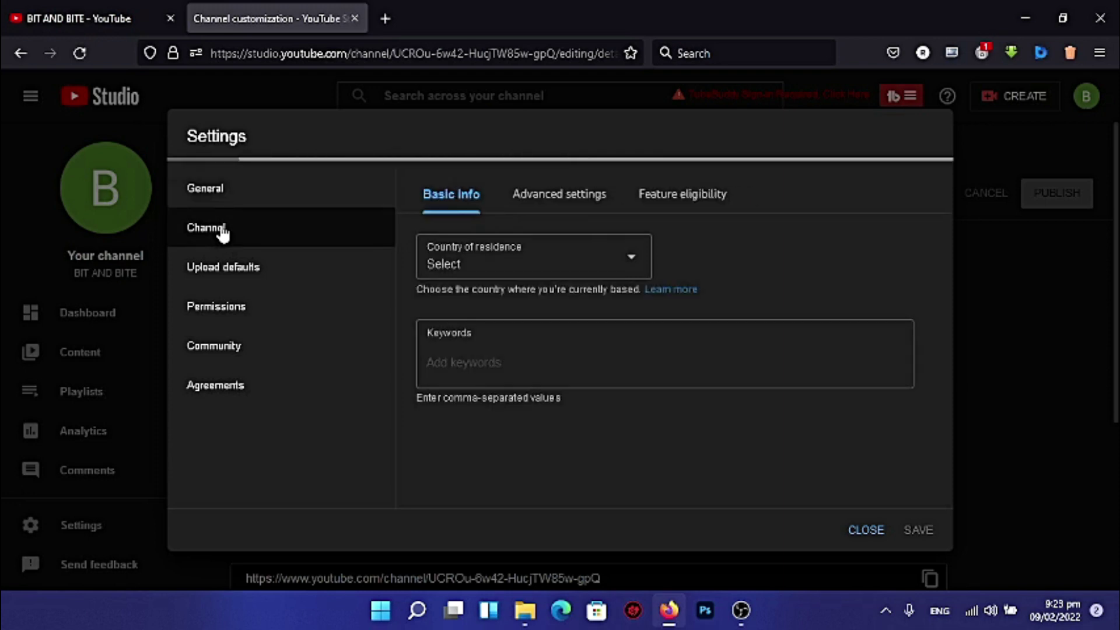
{"action": "left_click", "coordinate": [632, 264]}
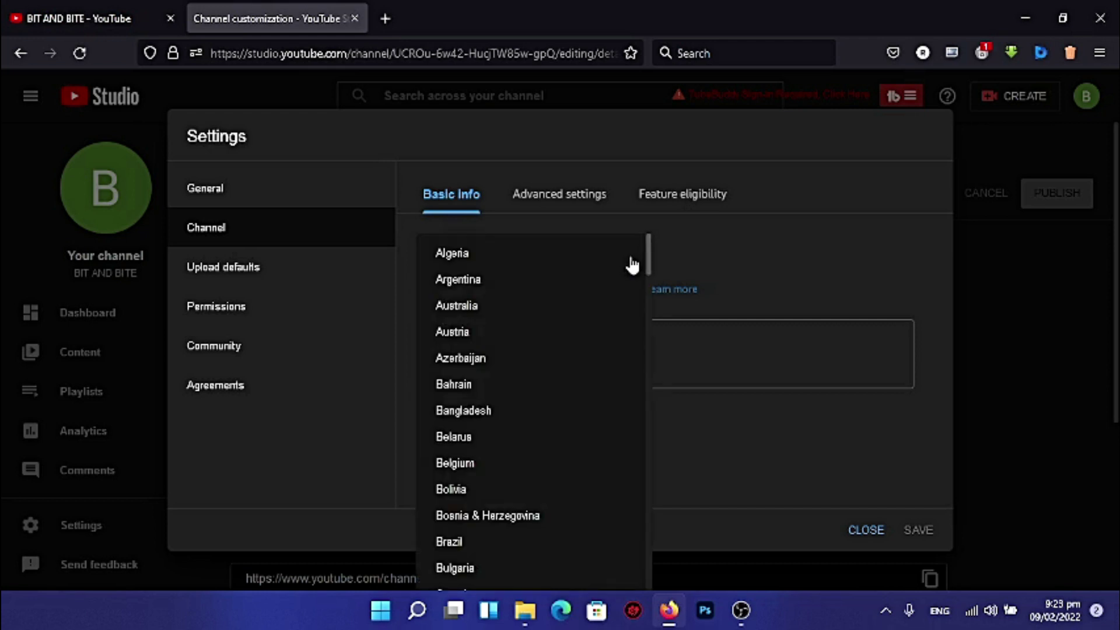
{"action": "left_click", "coordinate": [771, 259]}
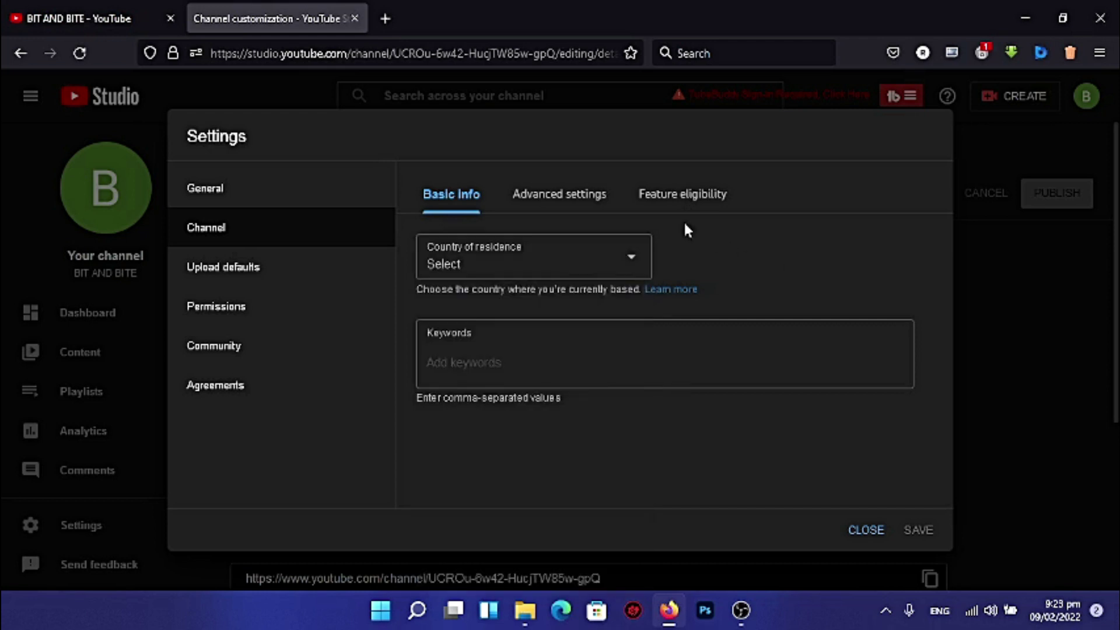
{"action": "left_click", "coordinate": [558, 195]}
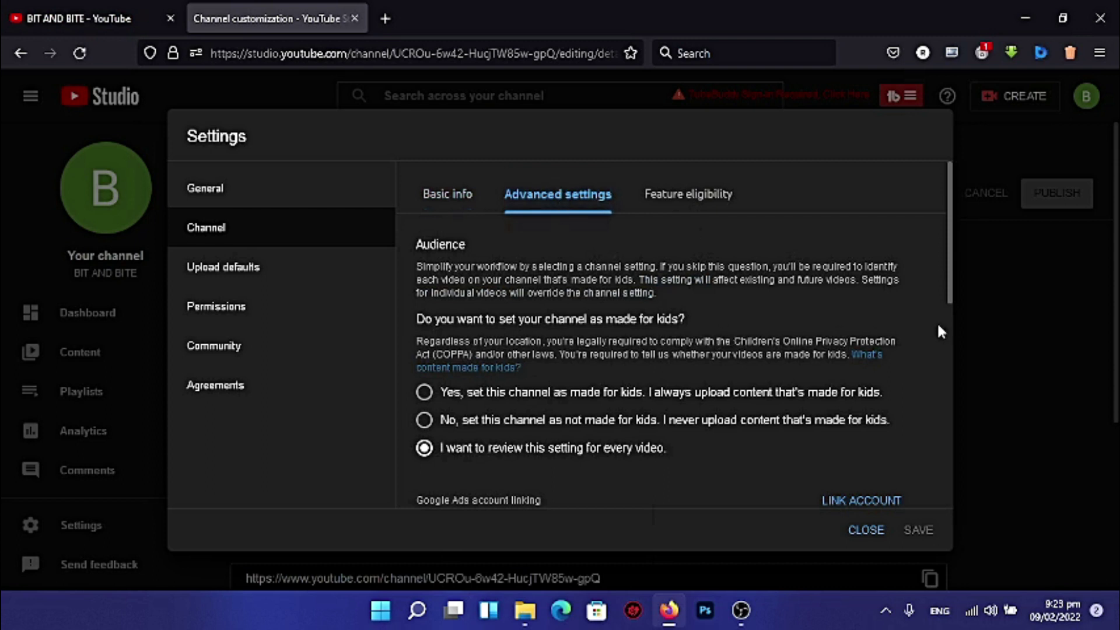
{"action": "scroll", "coordinate": [946, 255], "scroll_direction": "down", "scroll_amount": 3}
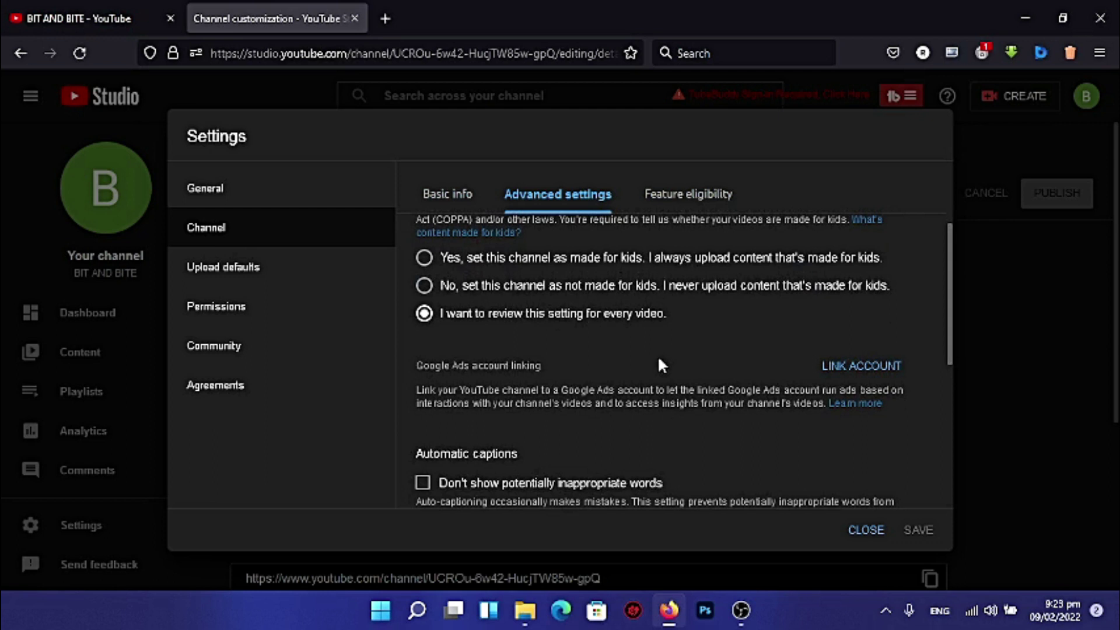
{"action": "left_click", "coordinate": [424, 286]}
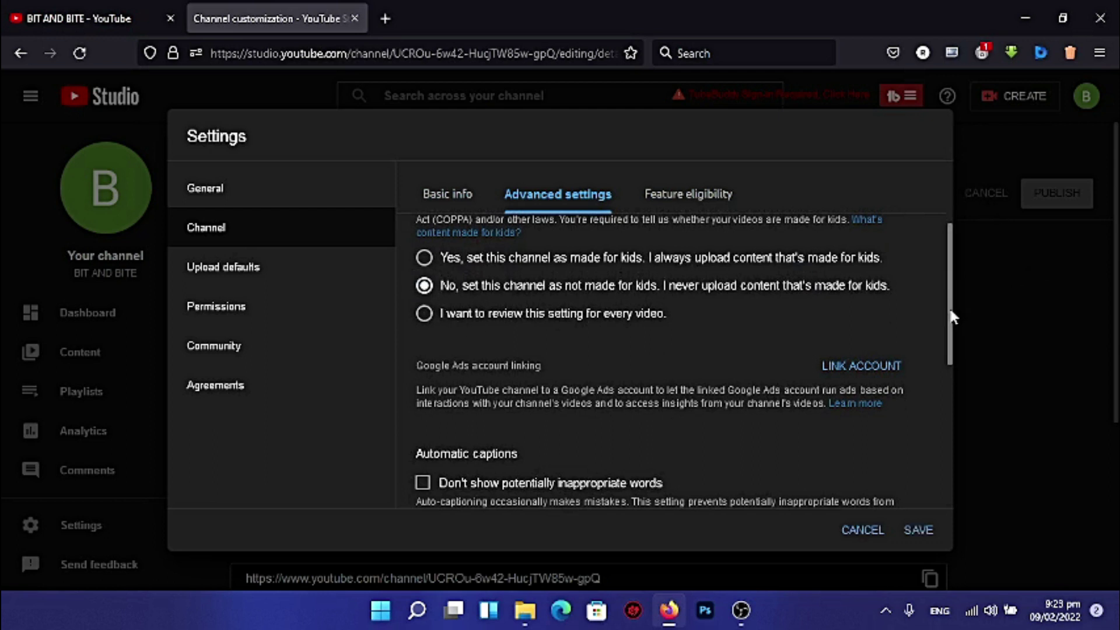
{"action": "left_click_drag", "start_coordinate": [950, 321], "coordinate": [950, 428]}
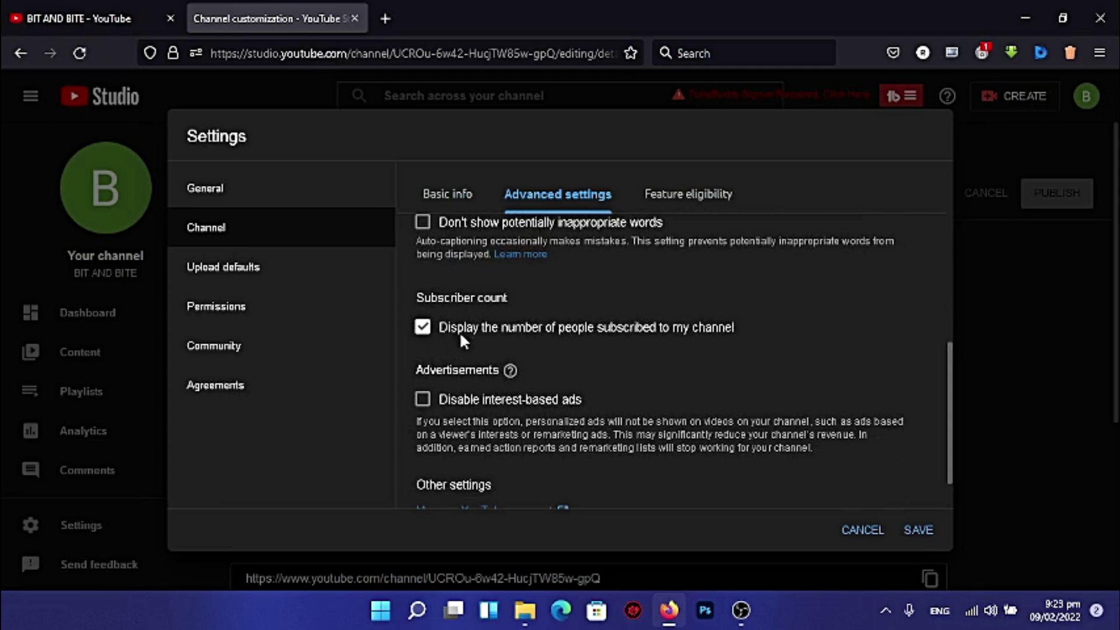
{"action": "left_click", "coordinate": [426, 330]}
{"action": "left_click", "coordinate": [426, 330]}
{"action": "scroll", "coordinate": [930, 408], "scroll_direction": "up", "scroll_amount": 10}
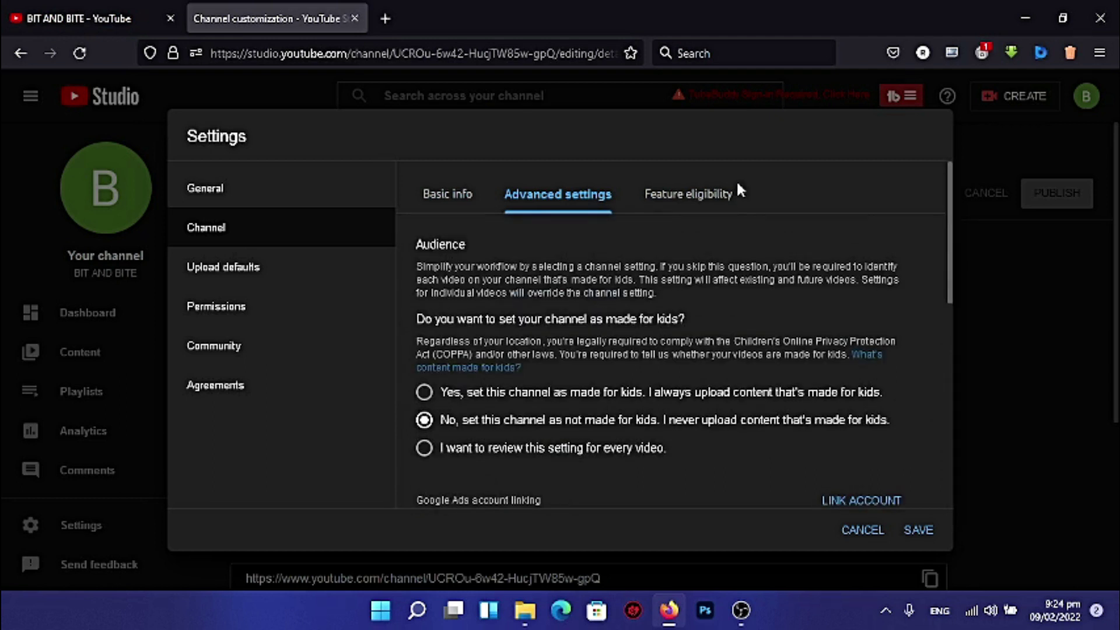
- Check Feature eligibility, expanding and collapsing Intermediate features to read its requirements
{"action": "left_click", "coordinate": [688, 196]}
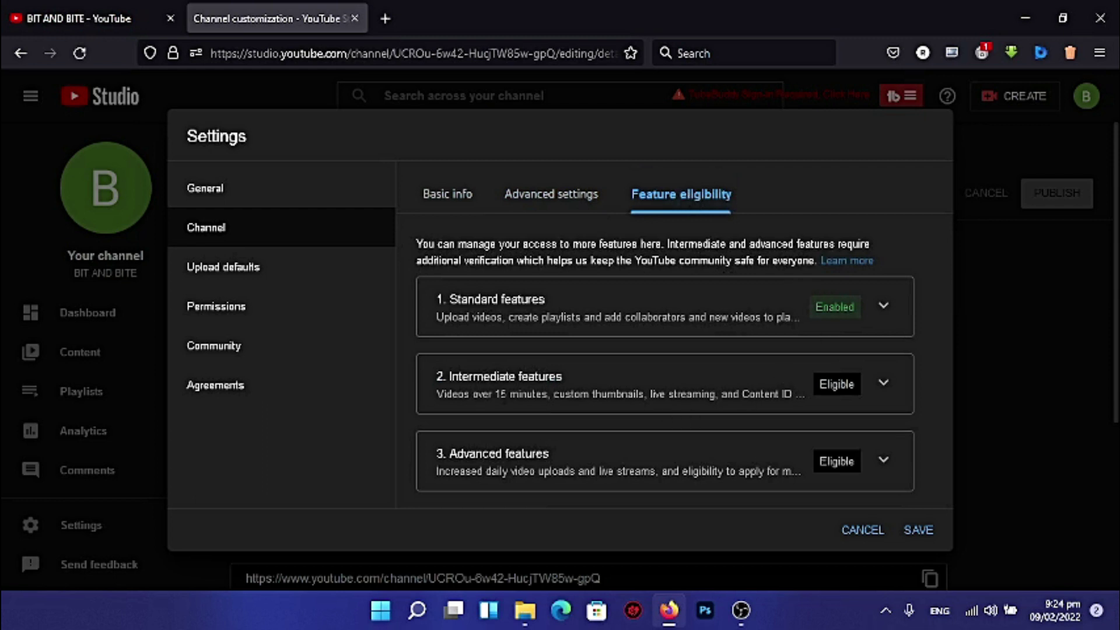
{"action": "left_click", "coordinate": [884, 385]}
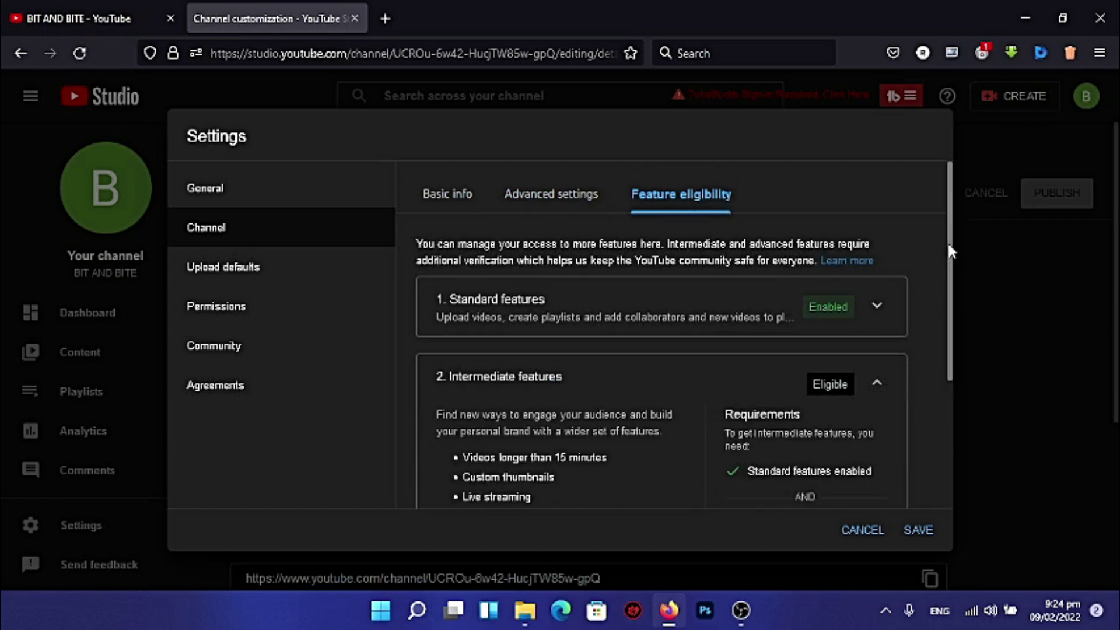
{"action": "left_click_drag", "start_coordinate": [947, 241], "coordinate": [956, 324]}
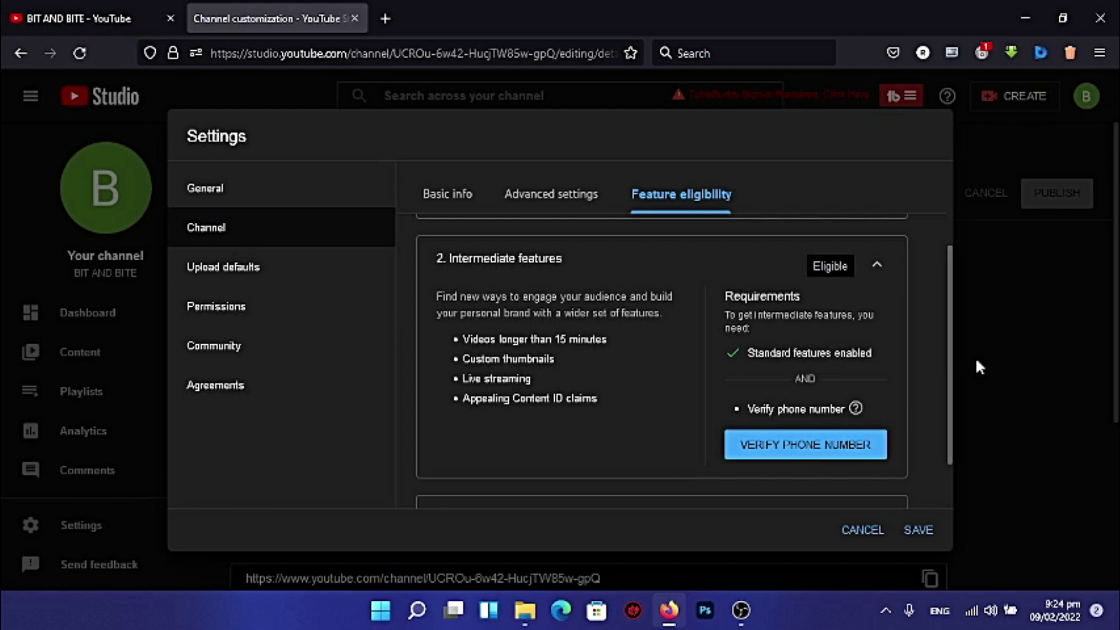
{"action": "scroll", "coordinate": [950, 340], "scroll_direction": "down", "scroll_amount": 2}
{"action": "scroll", "coordinate": [950, 407], "scroll_direction": "up", "scroll_amount": 2}
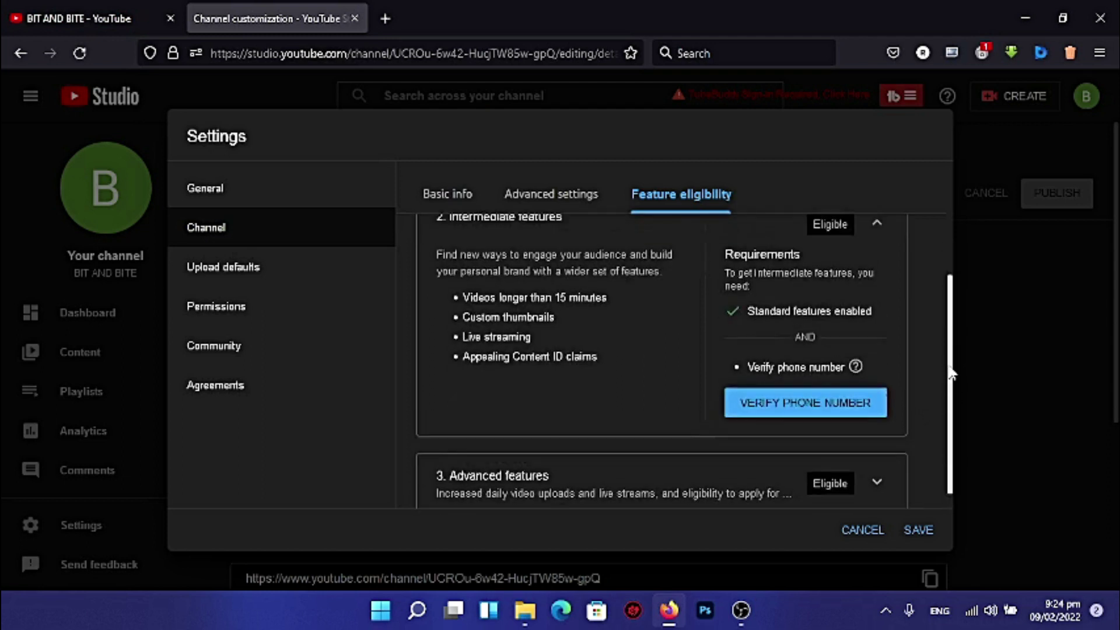
{"action": "left_click", "coordinate": [875, 263]}
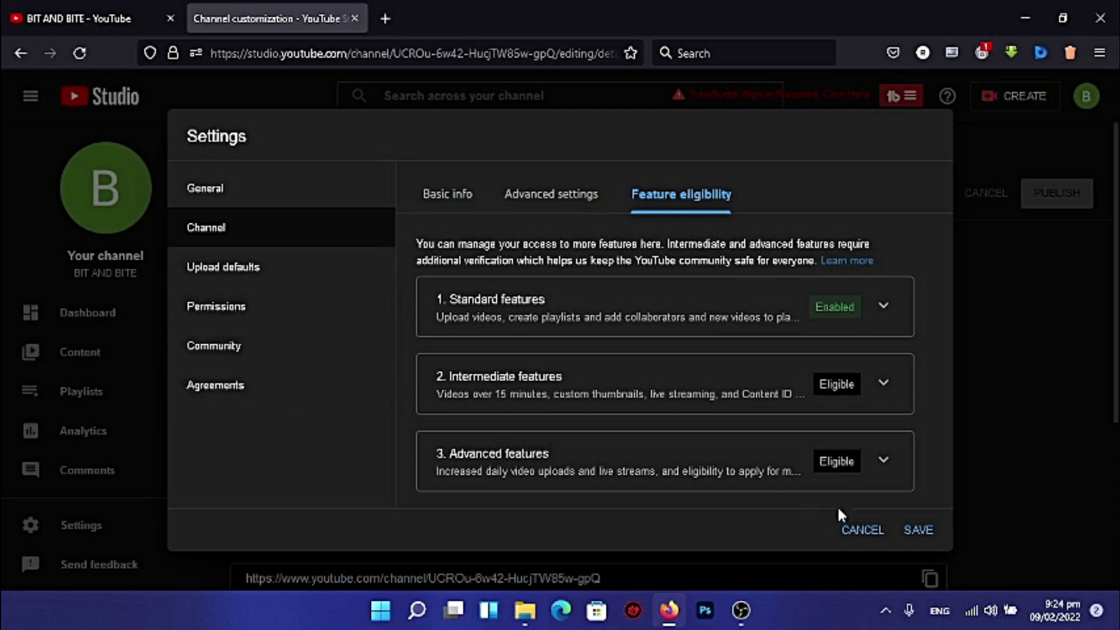
- Save the channel settings and dismiss the 'Unable to submit changes' notice
{"action": "left_click", "coordinate": [917, 529]}
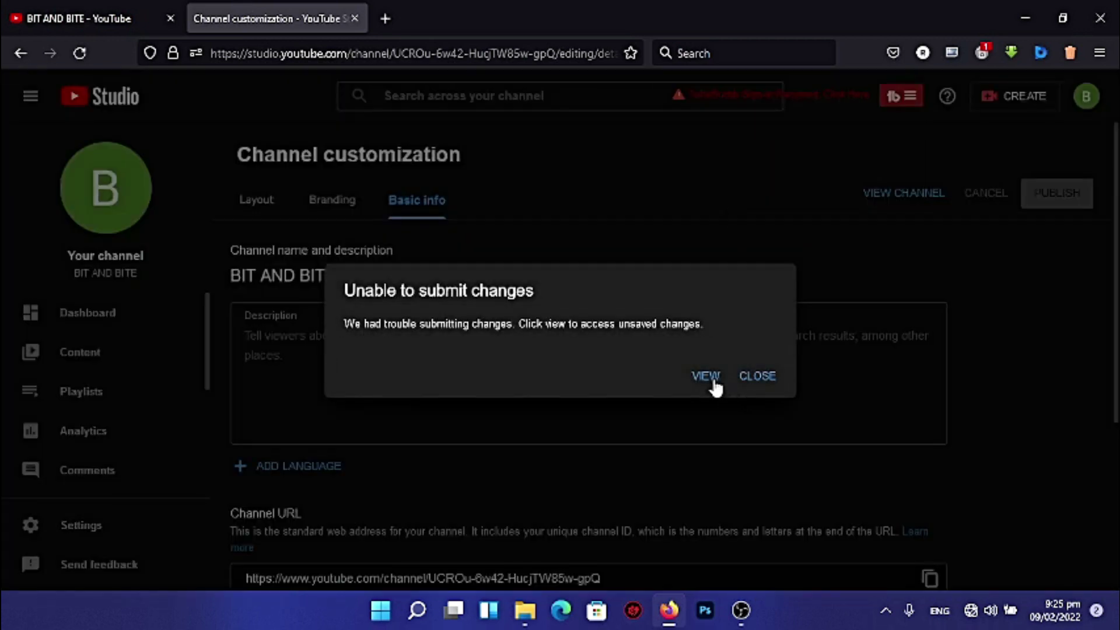
{"action": "left_click", "coordinate": [758, 378]}
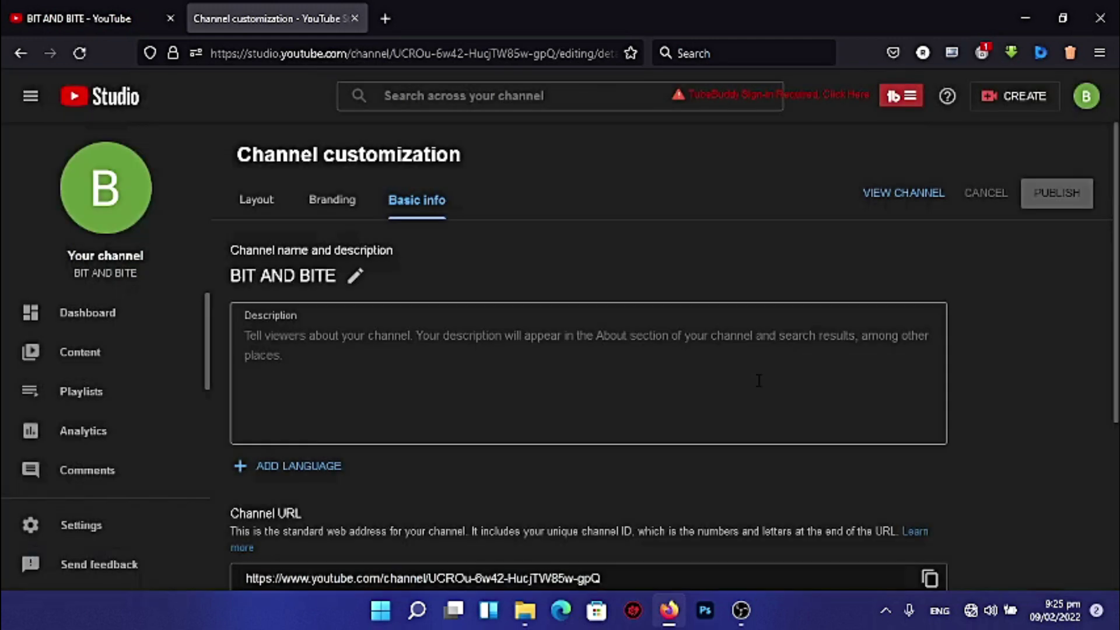